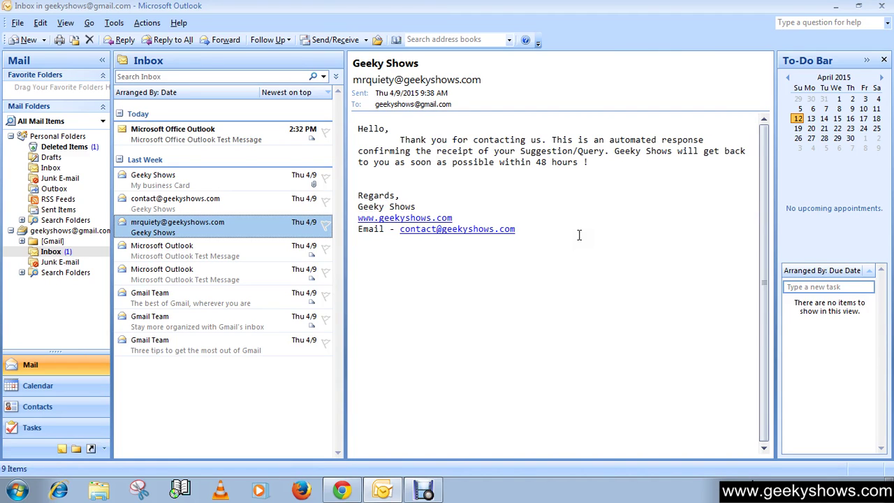
- Create a new appointment and move its window slightly higher on the screen
{"action": "left_click", "coordinate": [16, 24]}
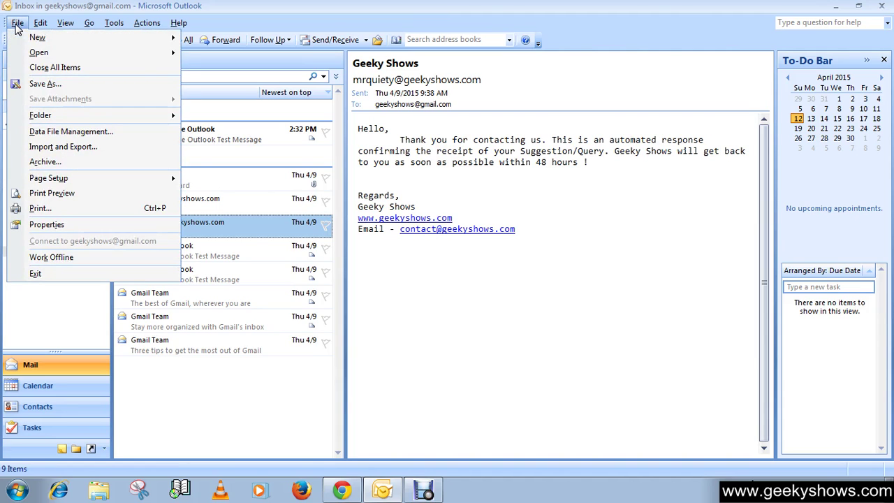
{"action": "mouse_move", "coordinate": [68, 47]}
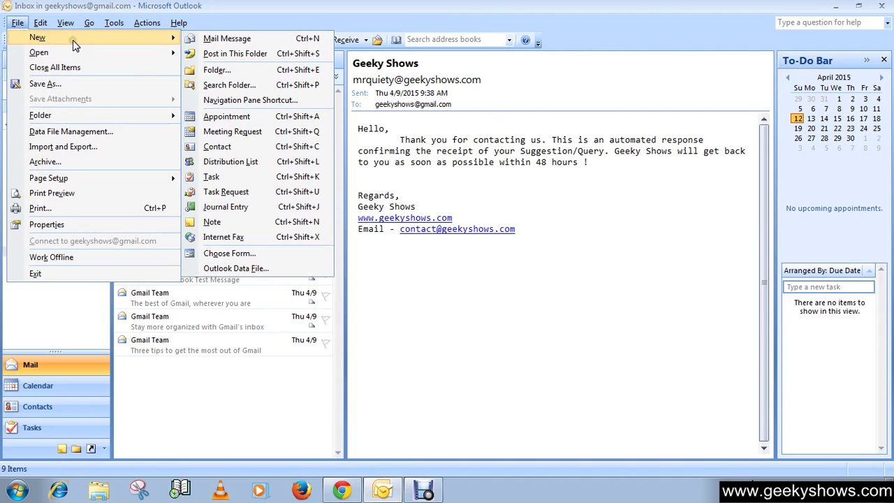
{"action": "left_click", "coordinate": [225, 119]}
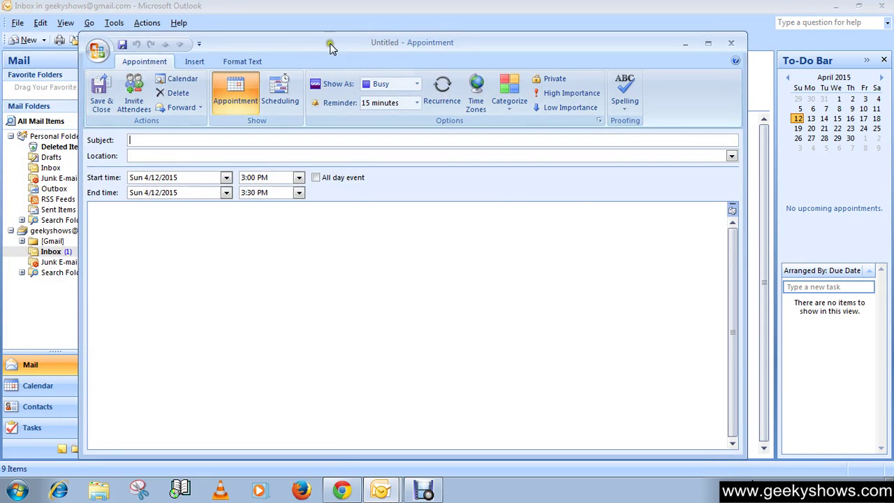
{"action": "left_click_drag", "start_coordinate": [332, 47], "coordinate": [347, 29]}
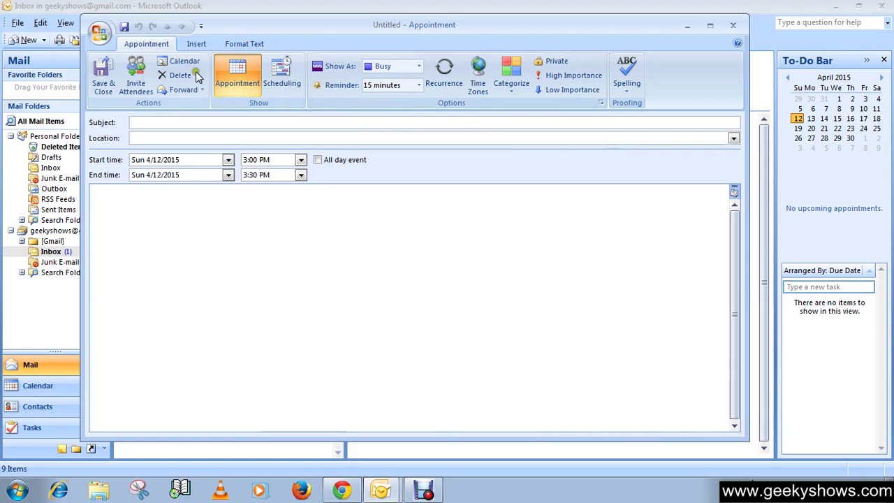
{"action": "left_click", "coordinate": [197, 45]}
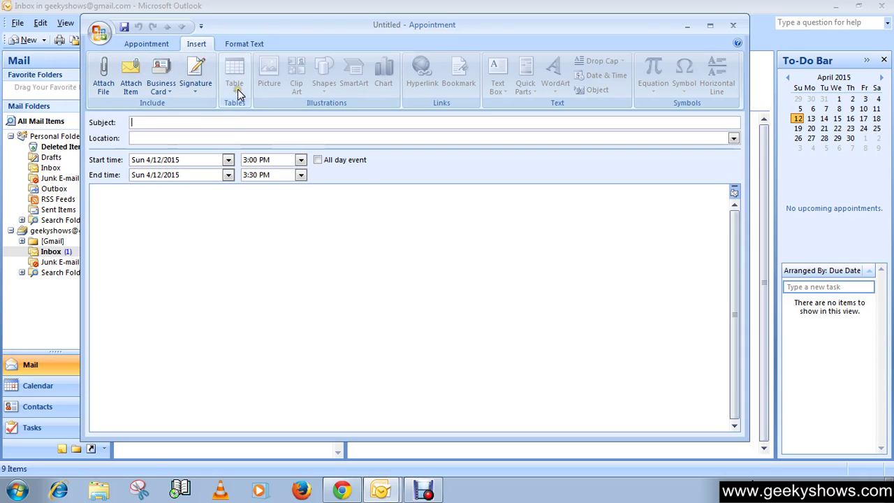
{"action": "left_click", "coordinate": [161, 223]}
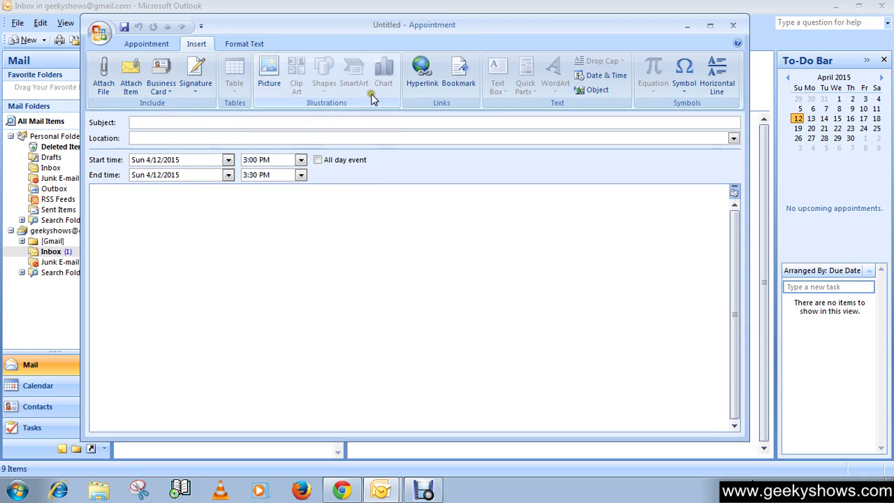
{"action": "left_click", "coordinate": [145, 43]}
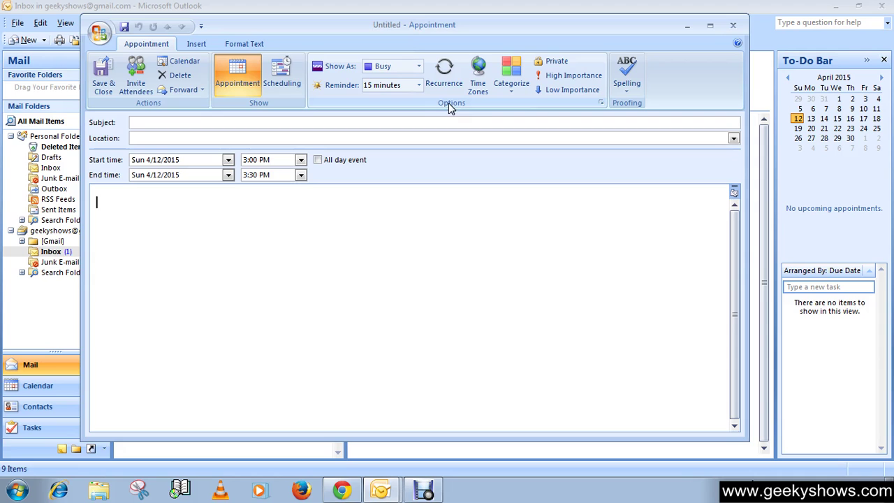
- Open the appointment's recurrence settings, try the end-after and end-by options, and set the range to no end date
{"action": "left_click", "coordinate": [447, 83]}
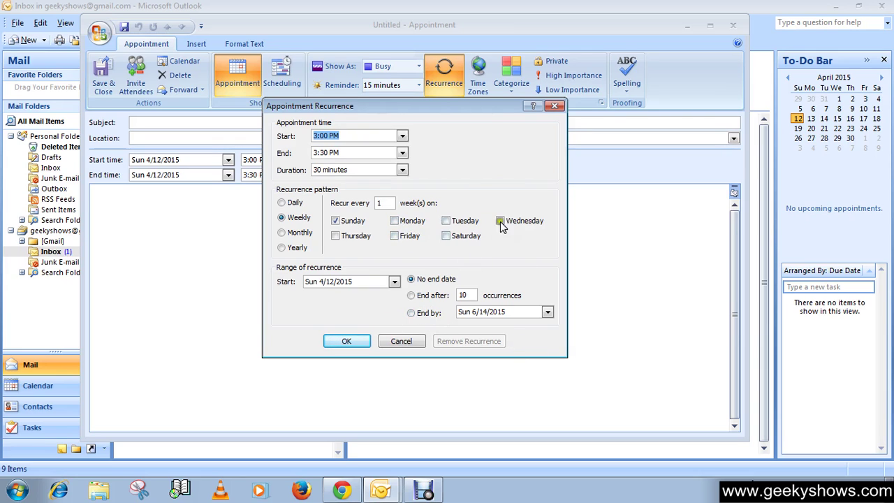
{"action": "left_click", "coordinate": [394, 282]}
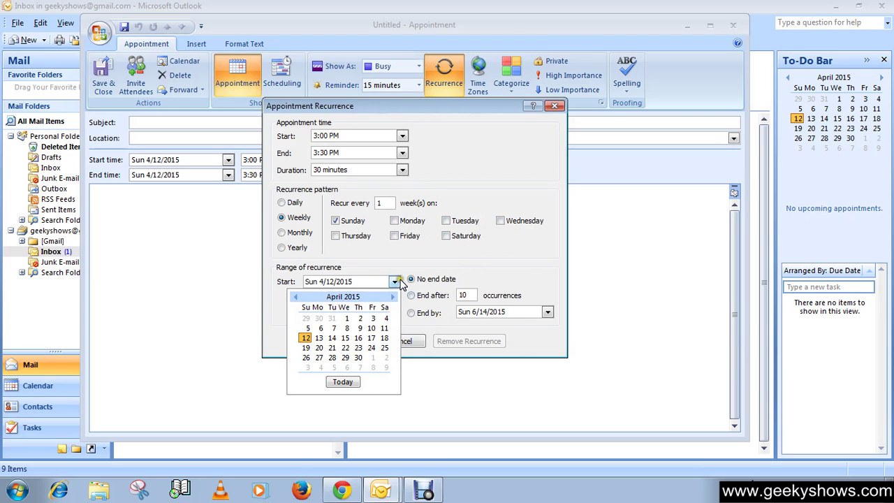
{"action": "left_click", "coordinate": [397, 281]}
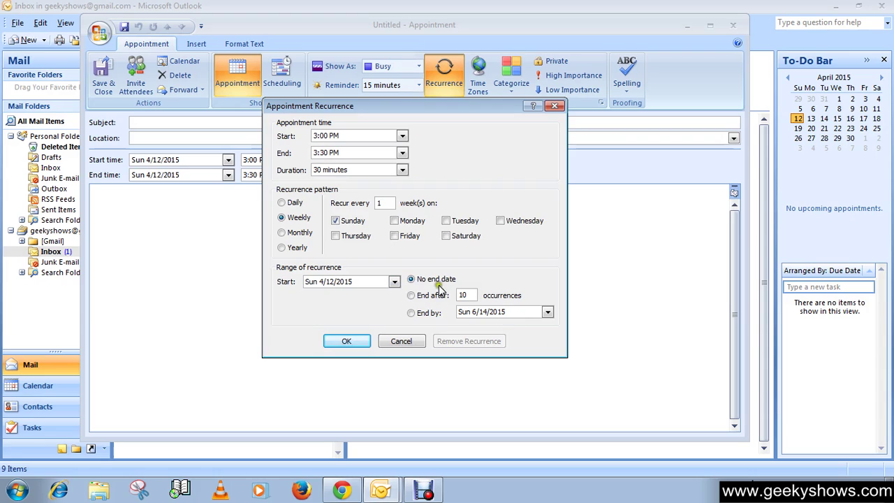
{"action": "left_click", "coordinate": [434, 282]}
{"action": "left_click", "coordinate": [432, 296]}
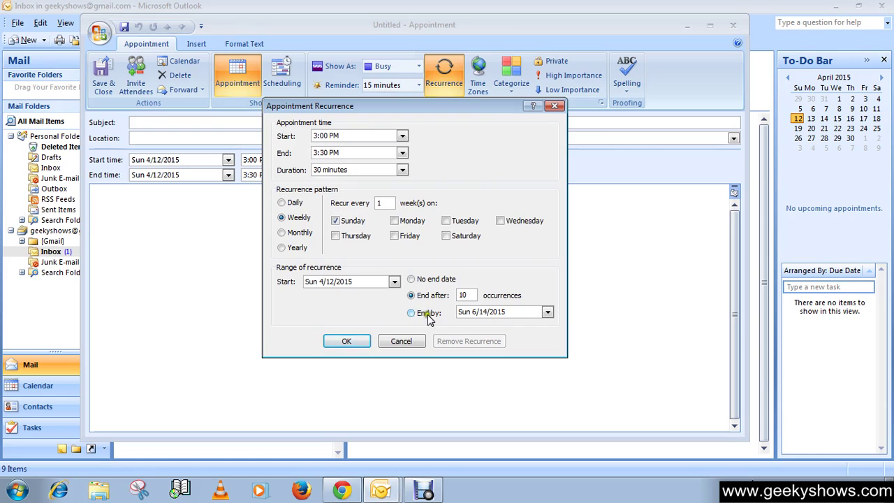
{"action": "left_click", "coordinate": [428, 314]}
{"action": "left_click", "coordinate": [548, 311]}
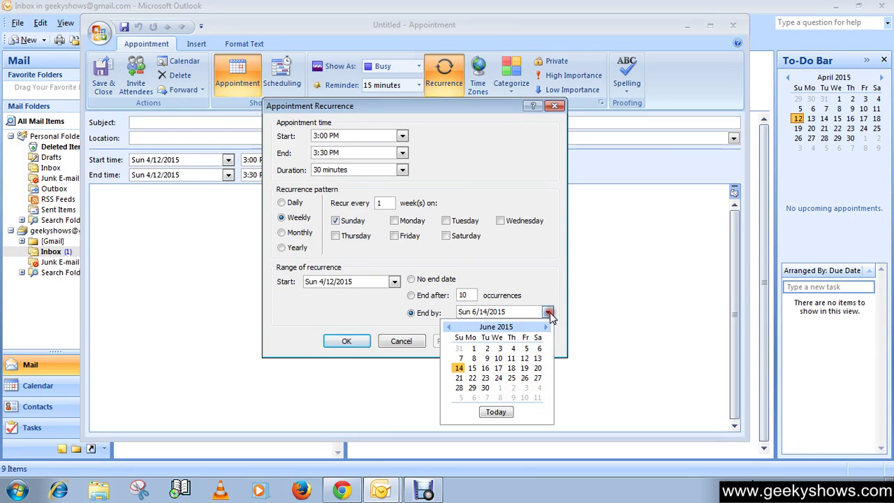
{"action": "left_click", "coordinate": [543, 273]}
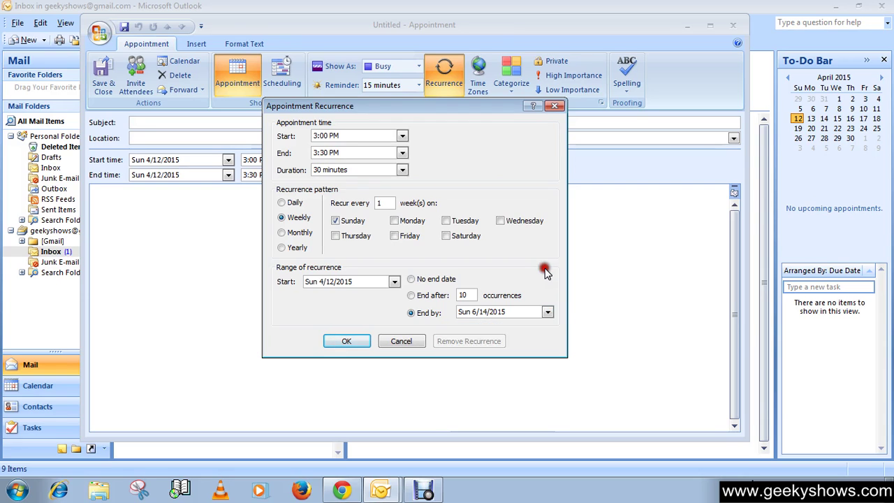
{"action": "left_click", "coordinate": [413, 281]}
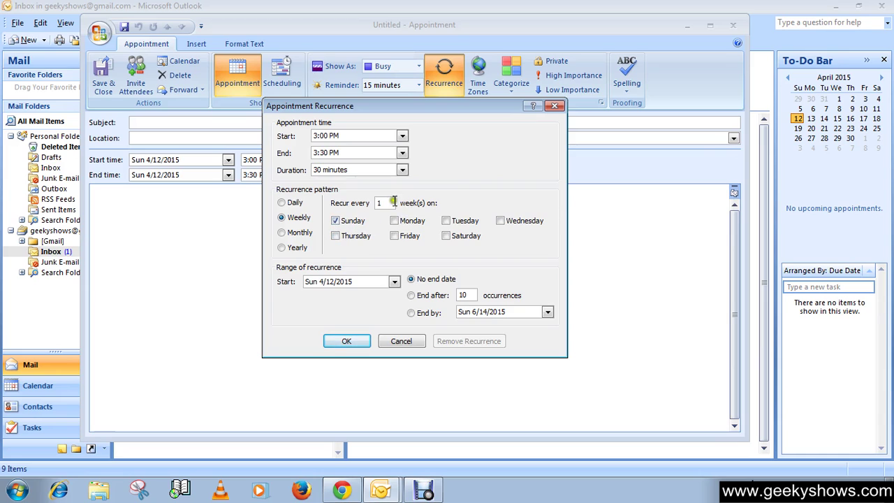
- Apply the weekly recurrence, every 1 week on Sunday from 3:00 PM to 3:30 PM
{"action": "left_click_drag", "start_coordinate": [391, 202], "coordinate": [336, 206]}
{"action": "left_click", "coordinate": [469, 187]}
{"action": "left_click", "coordinate": [431, 190]}
{"action": "left_click", "coordinate": [457, 176]}
{"action": "left_click", "coordinate": [347, 341]}
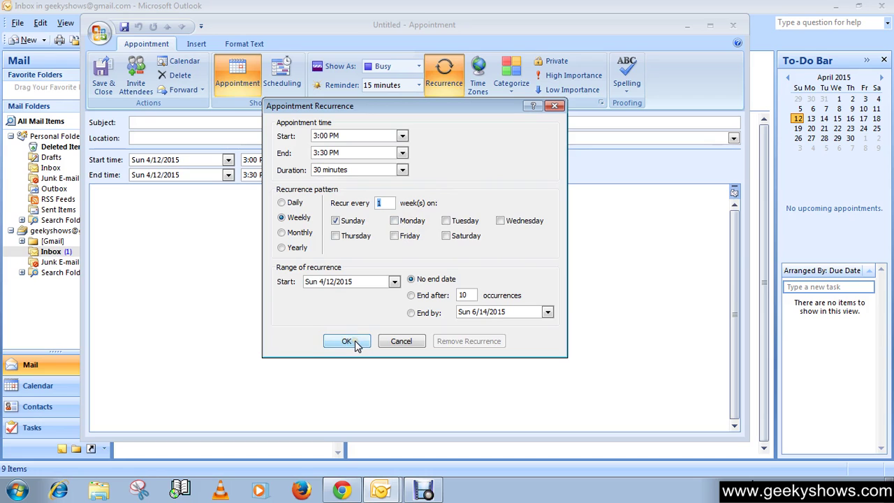
{"action": "left_click", "coordinate": [355, 344]}
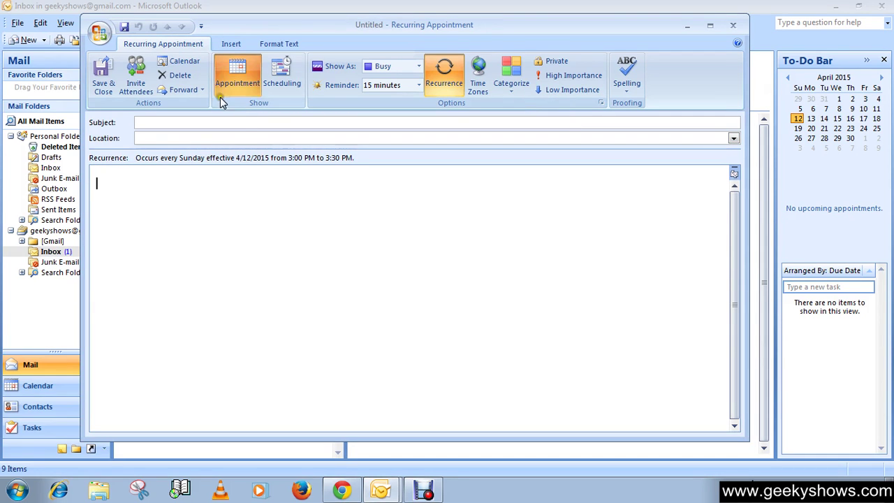
- Enter "hello" as the appointment's subject and "delhi" as its location
{"action": "left_click", "coordinate": [200, 124]}
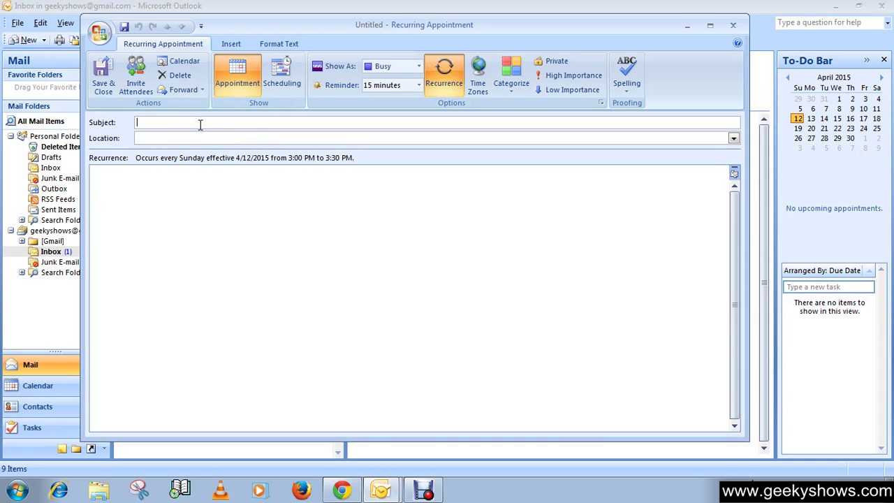
{"action": "type", "text": "hello"}
{"action": "left_click", "coordinate": [160, 137]}
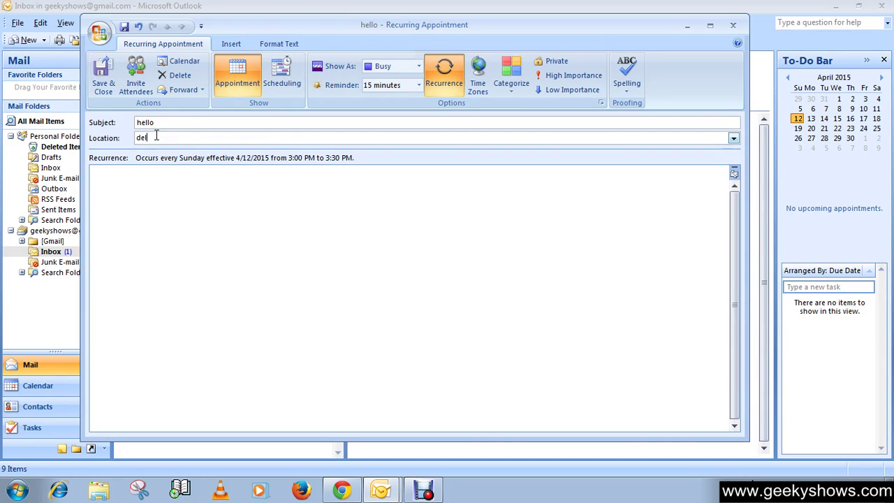
{"action": "type", "text": "delhi"}
- Replace the appointment's subject with "Marketing"
{"action": "left_click_drag", "start_coordinate": [161, 124], "coordinate": [133, 119]}
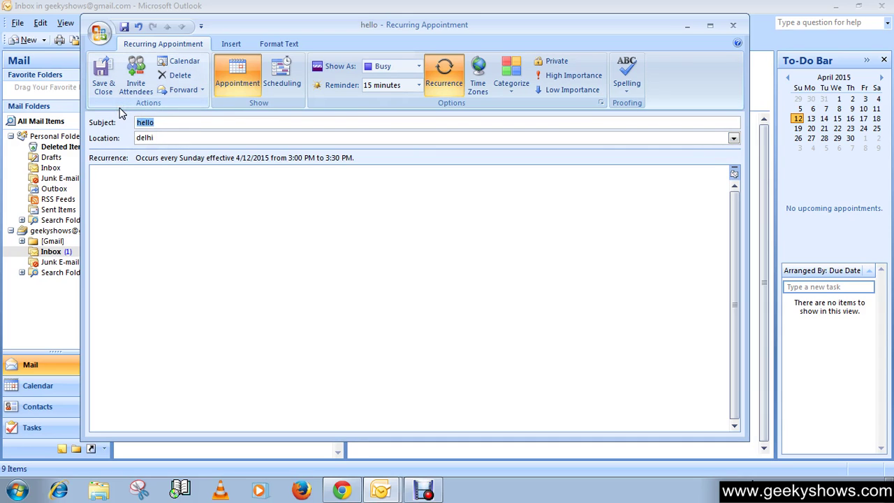
{"action": "type", "text": "RTea"}
{"action": "key", "text": "BackSpace"}
{"action": "key", "text": "BackSpace"}
{"action": "key", "text": "BackSpace"}
{"action": "key", "text": "BackSpace"}
{"action": "type", "text": "M"}
{"action": "type", "text": "arketing"}
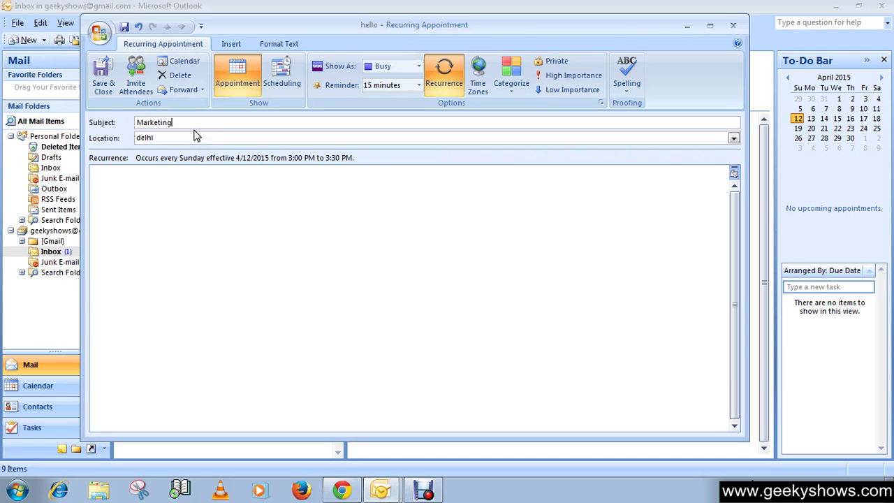
{"action": "left_click_drag", "start_coordinate": [182, 125], "coordinate": [140, 123]}
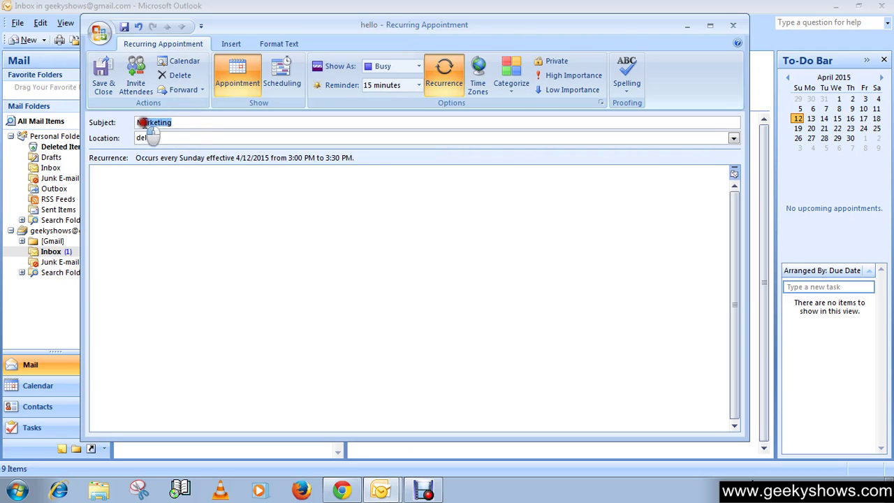
{"action": "left_click", "coordinate": [174, 127]}
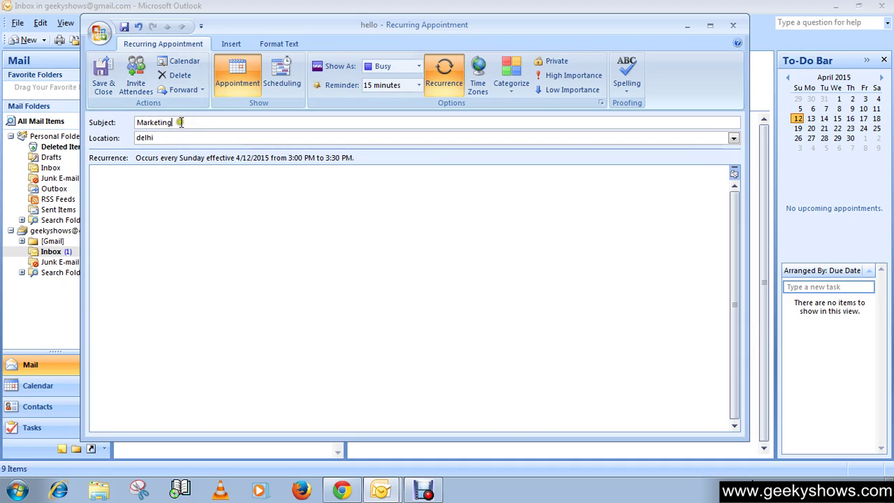
{"action": "left_click_drag", "start_coordinate": [173, 123], "coordinate": [143, 126]}
- Write "hello" followed by a row of dots in the appointment's body, and save and close the appointment
{"action": "left_click", "coordinate": [185, 249]}
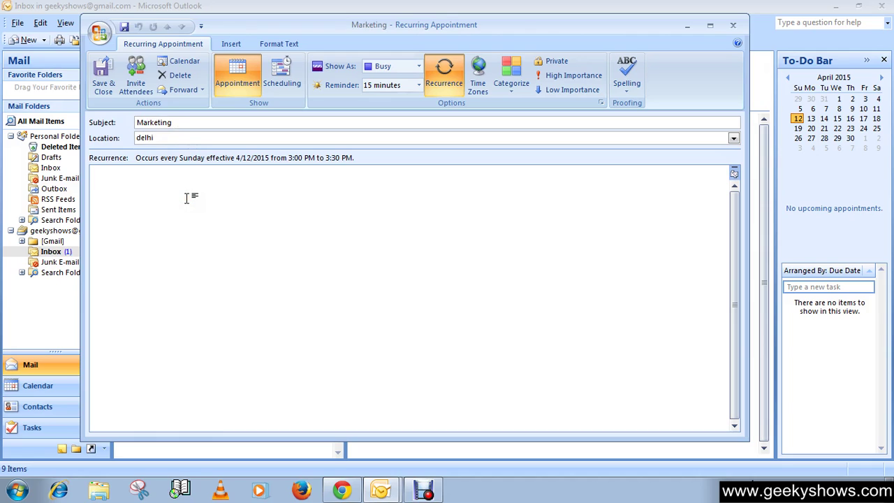
{"action": "type", "text": "h"}
{"action": "key", "text": "BackSpace"}
{"action": "key", "text": "BackSpace"}
{"action": "type", "text": "...................."}
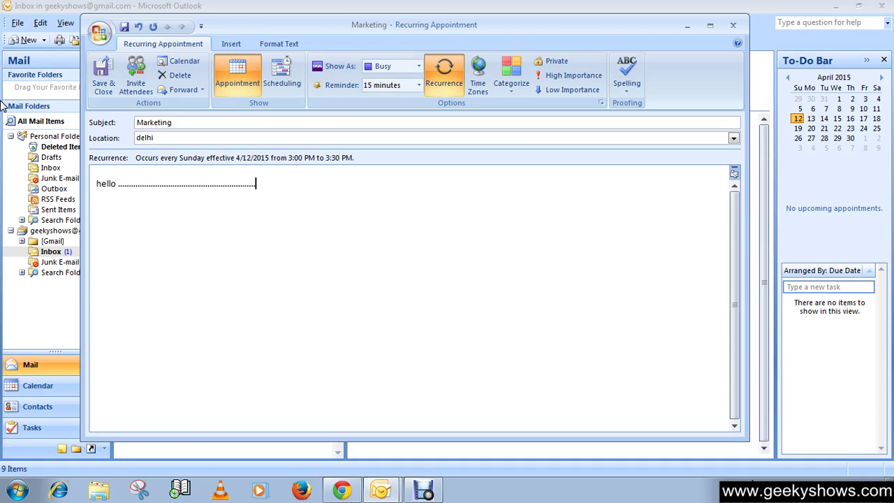
{"action": "left_click", "coordinate": [103, 85]}
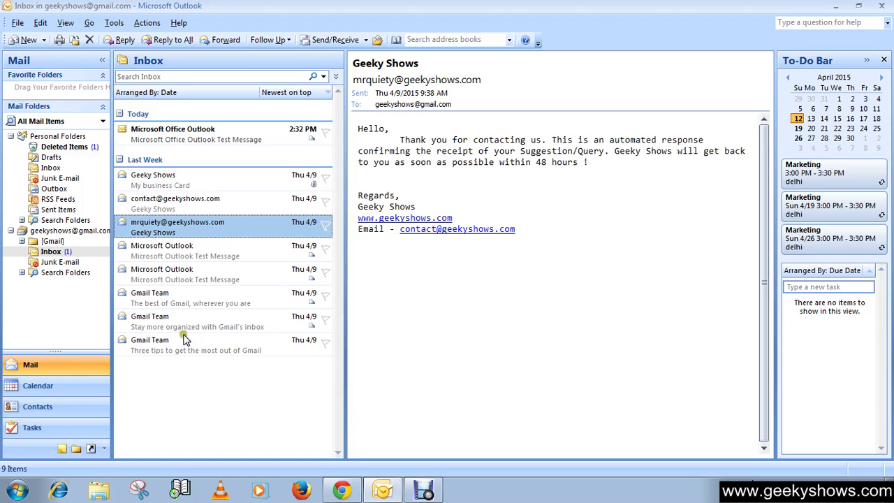
- Open the calendar and examine the recurring Marketing appointment in the day view of April 12, 2015
{"action": "left_click", "coordinate": [53, 388]}
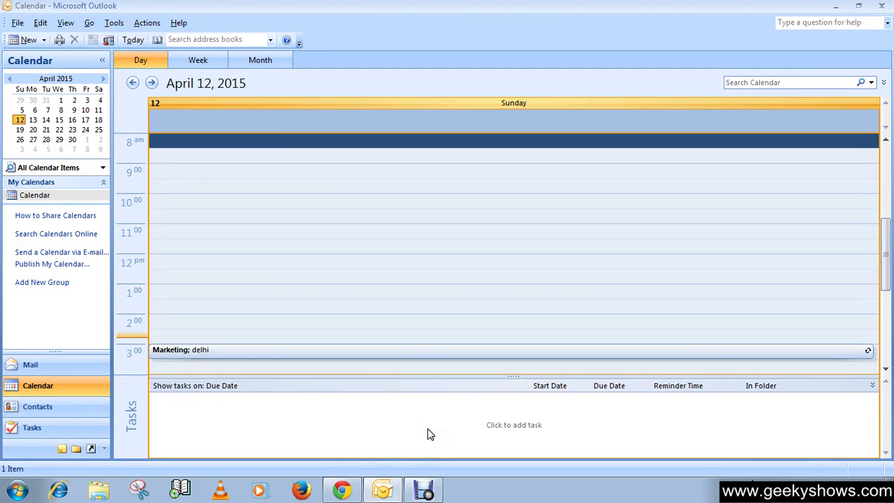
{"action": "mouse_move", "coordinate": [173, 350]}
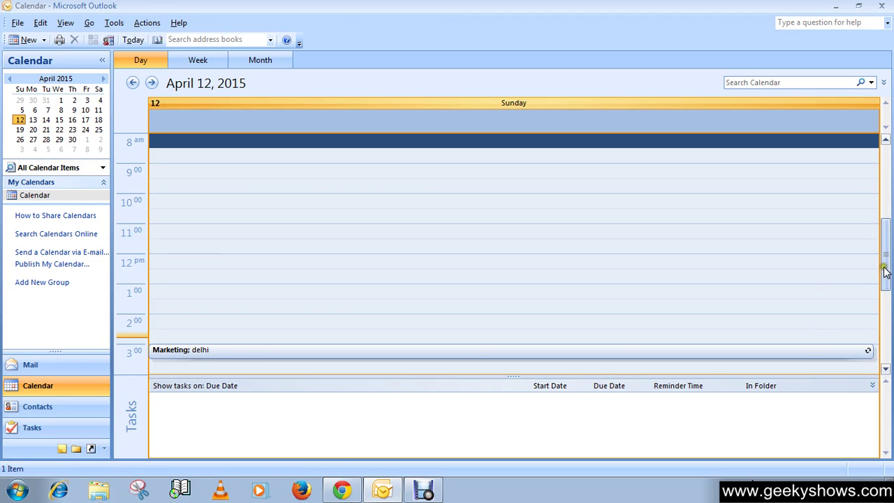
{"action": "left_click_drag", "start_coordinate": [886, 269], "coordinate": [884, 307]}
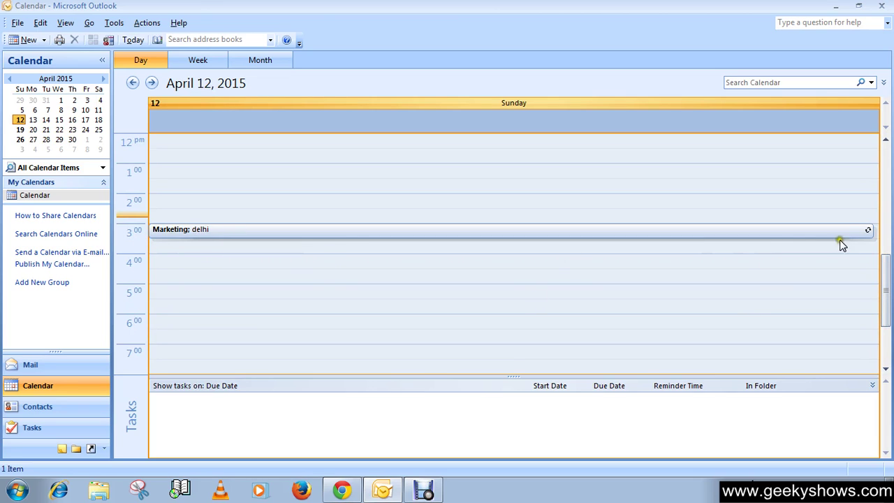
{"action": "left_click", "coordinate": [870, 233]}
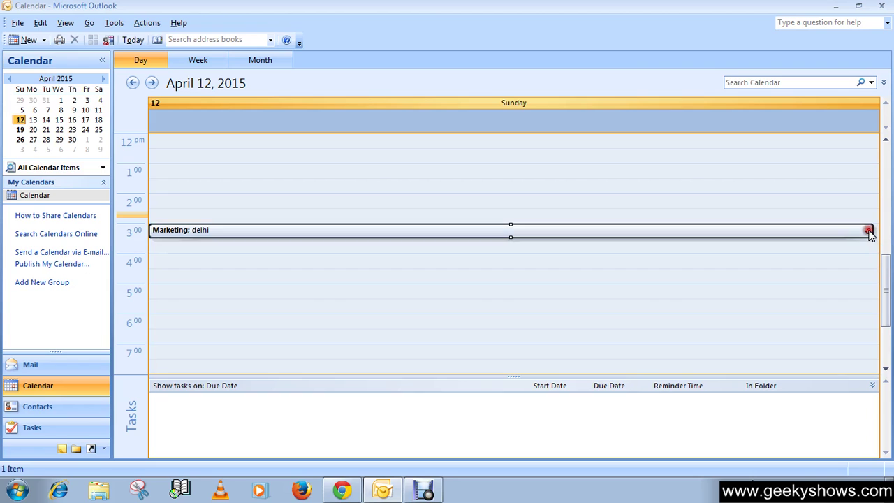
{"action": "left_click", "coordinate": [165, 231]}
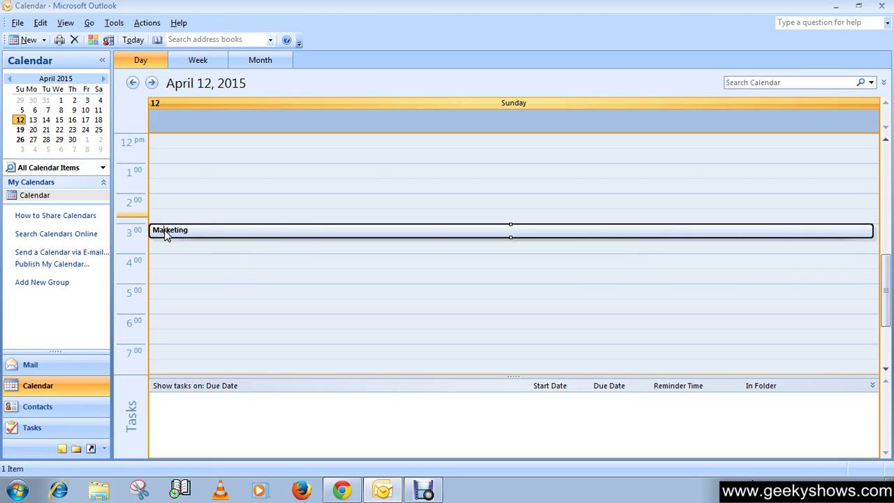
{"action": "left_click", "coordinate": [206, 205]}
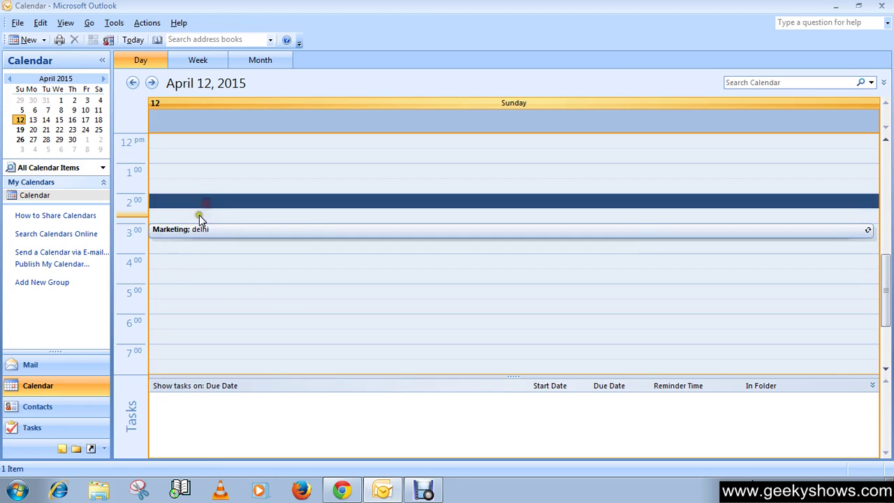
{"action": "left_click", "coordinate": [199, 231]}
{"action": "scroll", "coordinate": [255, 308], "scroll_direction": "down", "scroll_amount": 2}
{"action": "scroll", "coordinate": [255, 308], "scroll_direction": "down", "scroll_amount": 1}
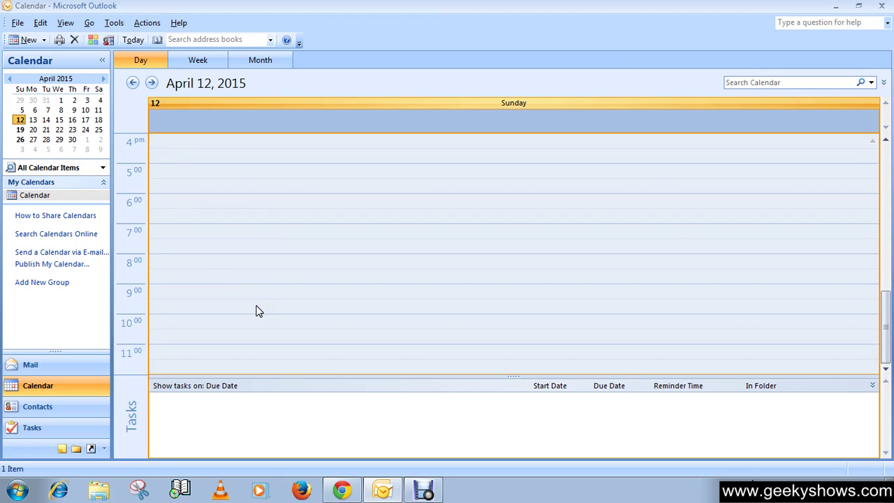
{"action": "scroll", "coordinate": [256, 308], "scroll_direction": "up", "scroll_amount": 6}
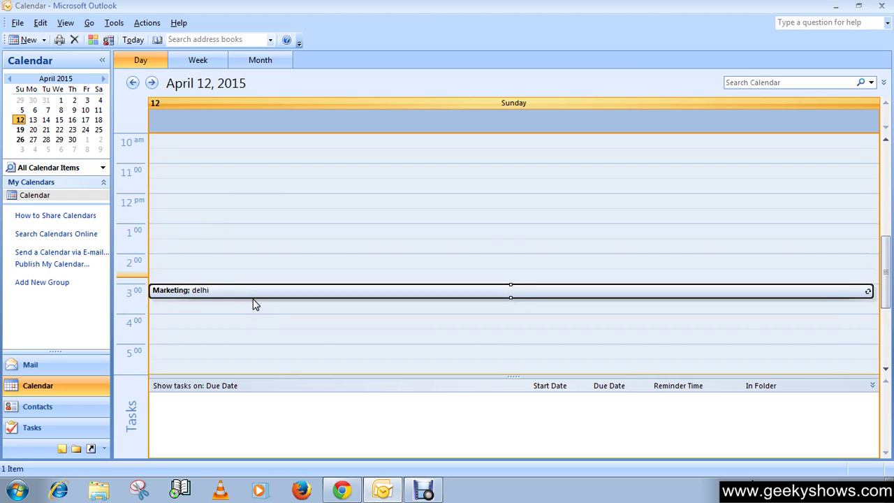